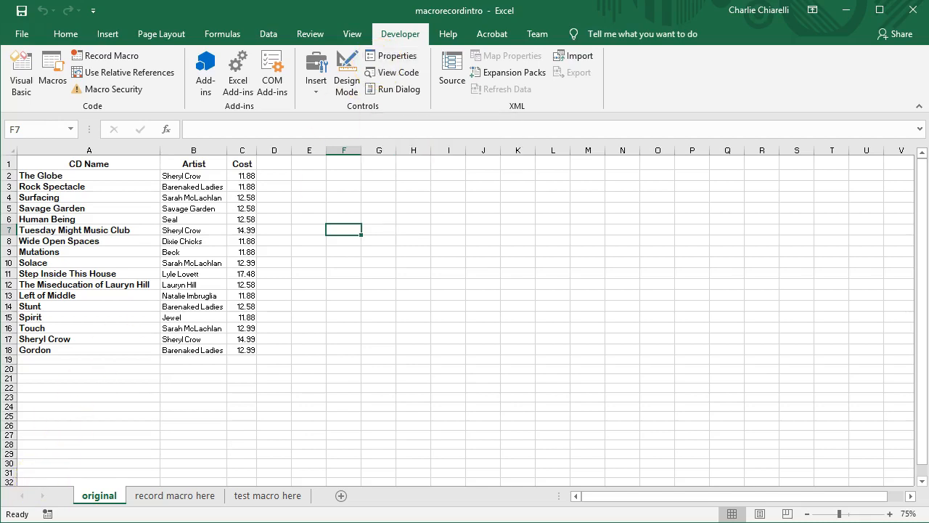
Check in the ribbon customization options that the Developer tab is enabled
click(24, 32)
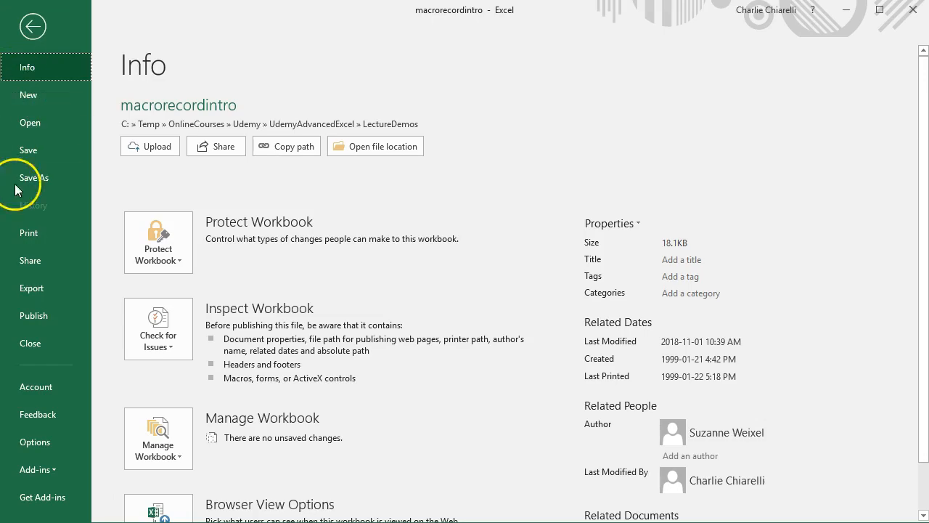
click(45, 447)
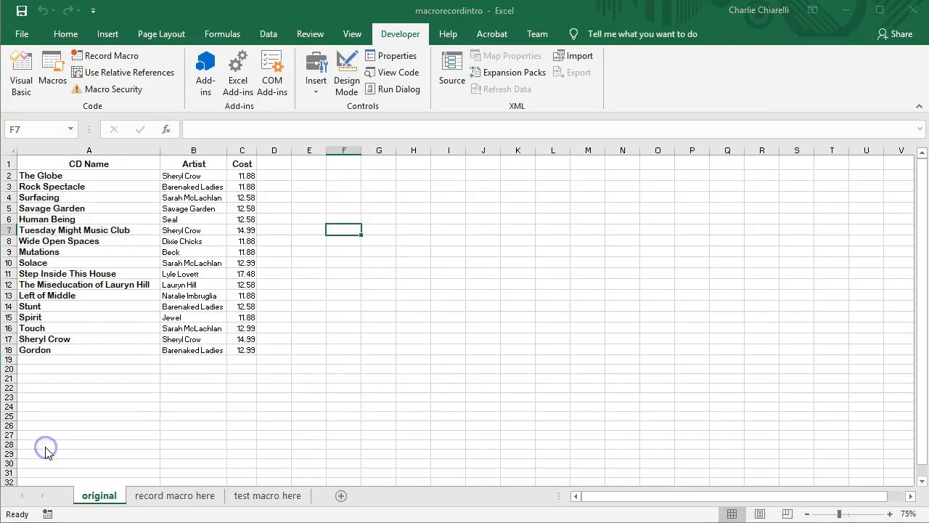
click(187, 190)
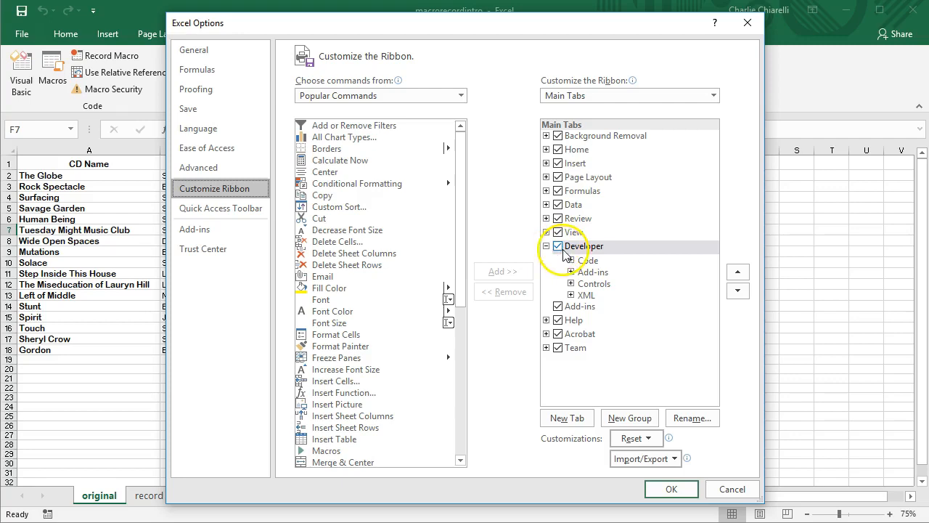
click(670, 489)
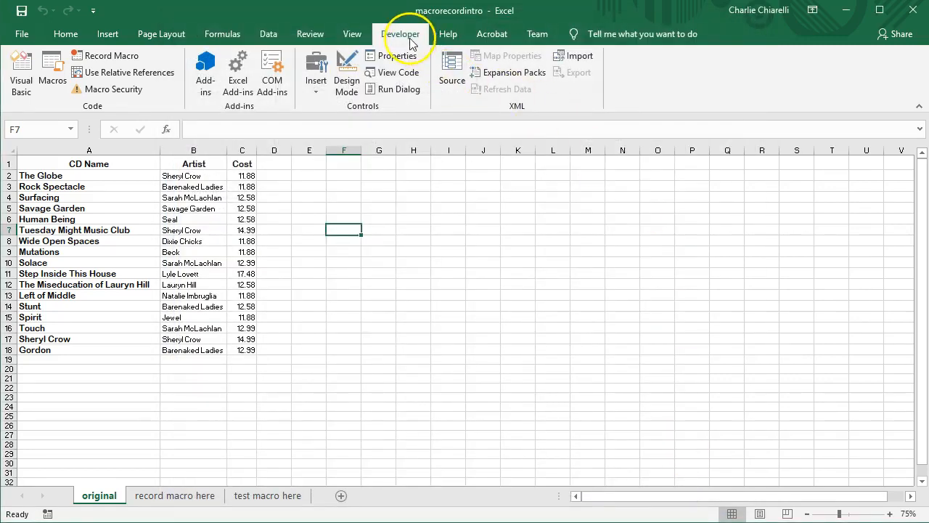
click(356, 33)
click(58, 36)
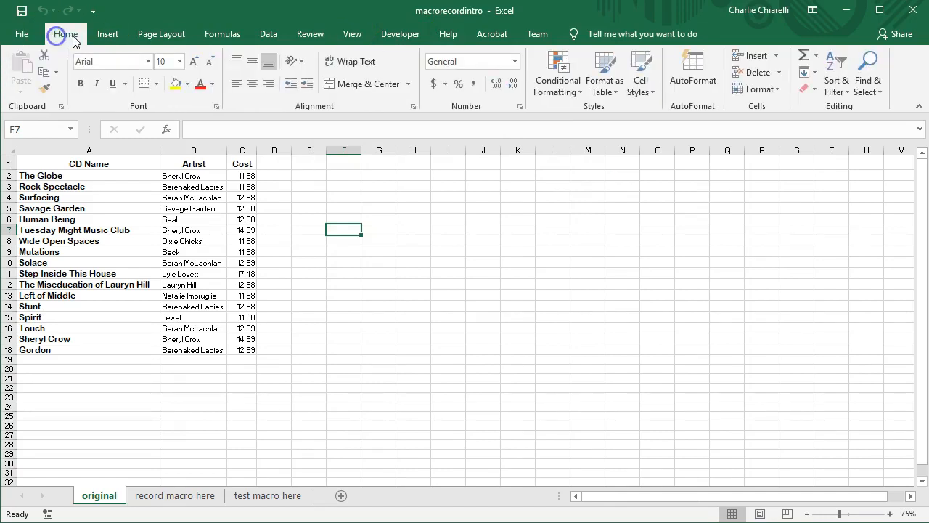
click(411, 39)
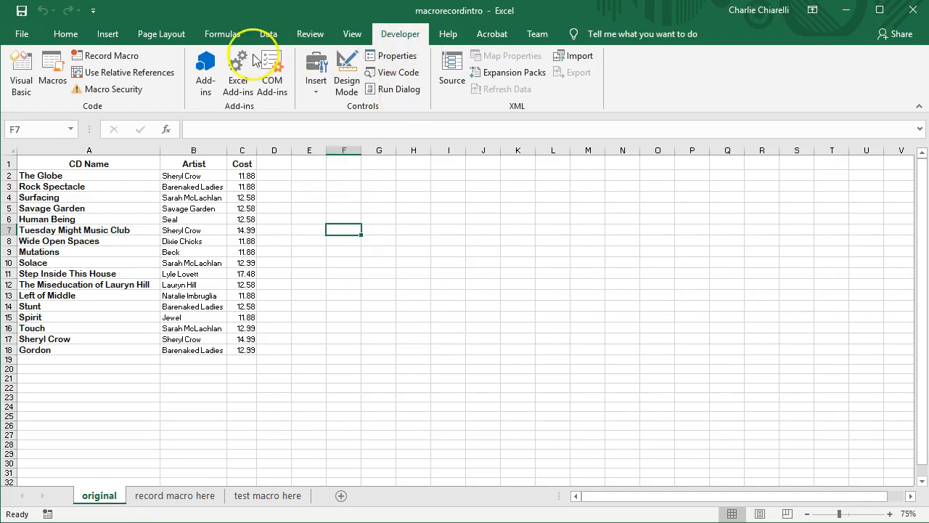
Start recording a macro named NewFormat with the shortcut Ctrl+n
click(108, 56)
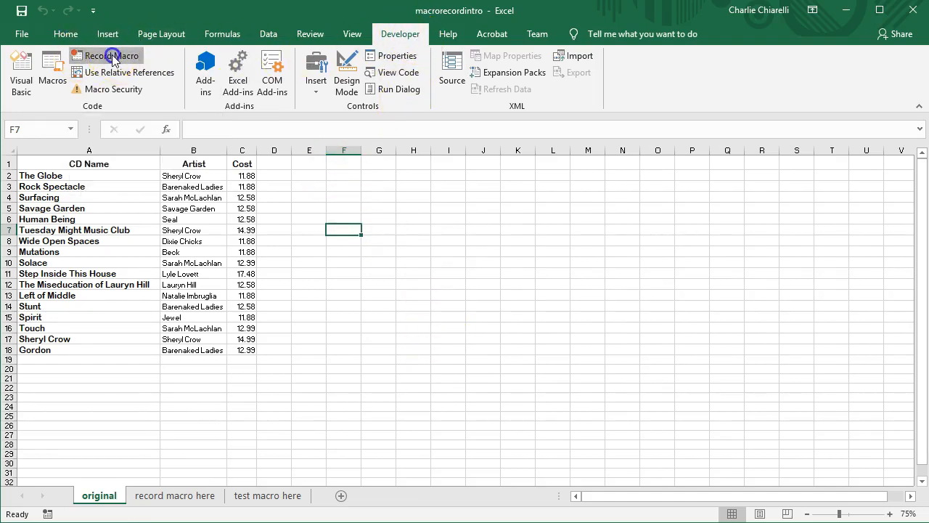
text(NewFormat)
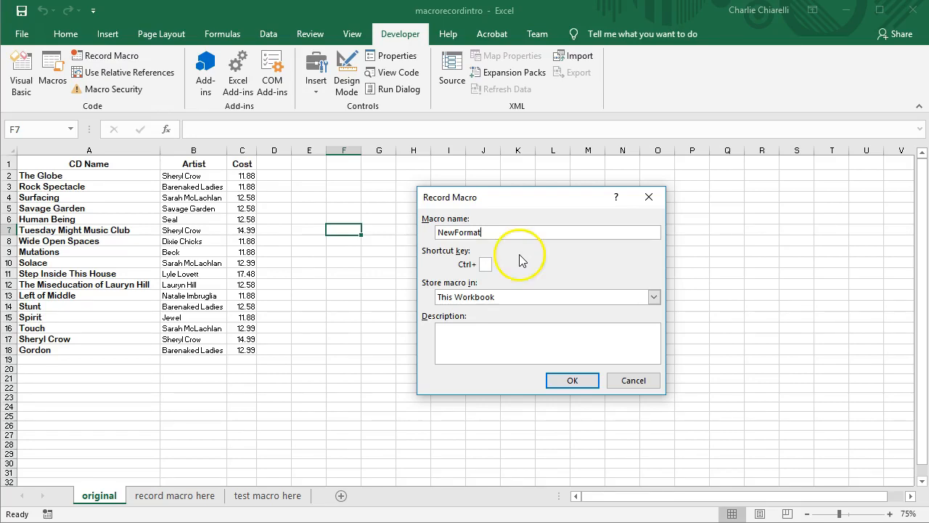
click(485, 264)
text(n)
click(577, 380)
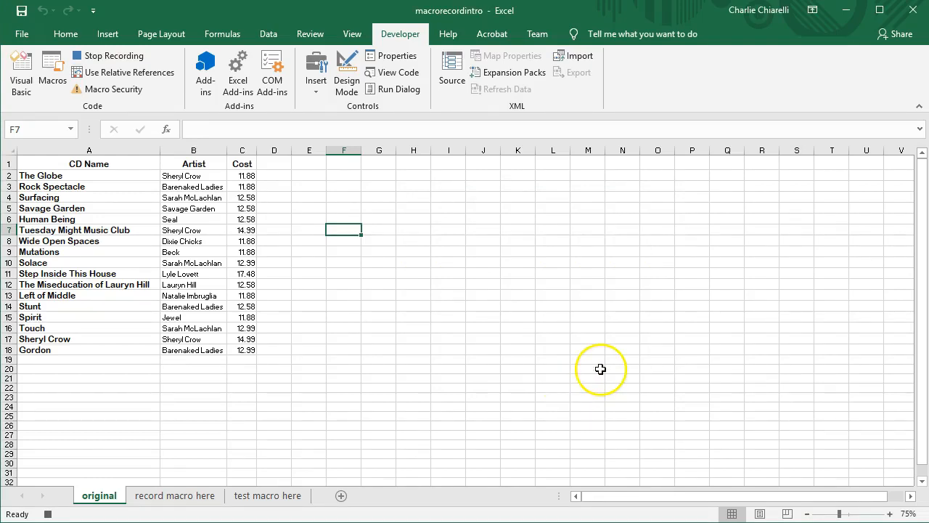
Make the header cells A1:C1 bold and italic
click(31, 162)
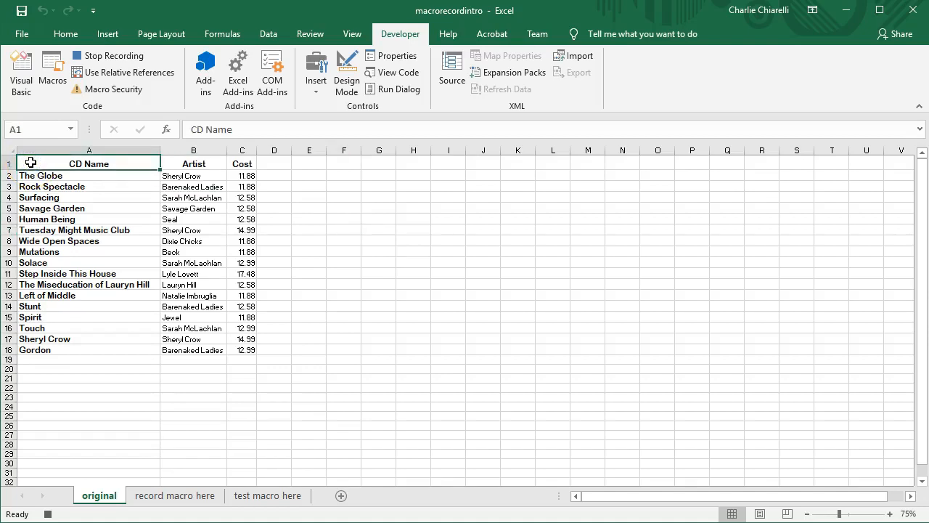
drag(30, 163, 231, 161)
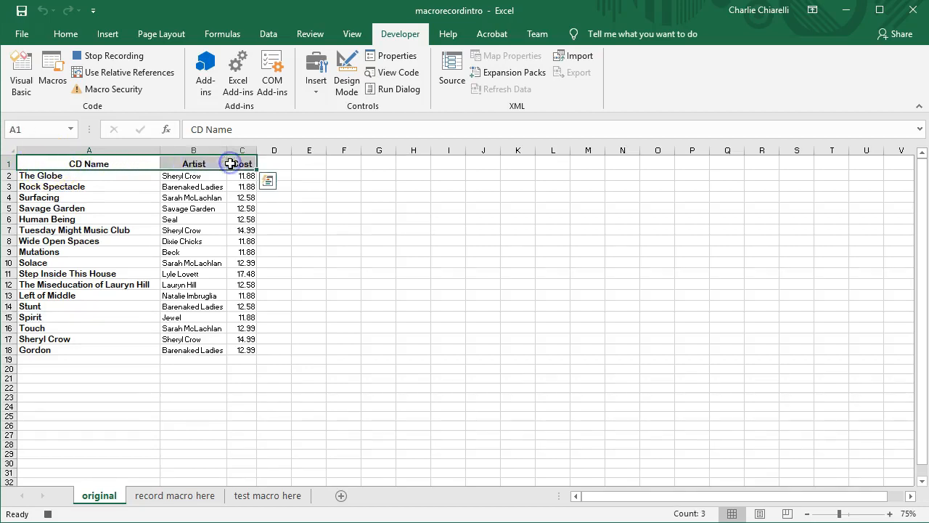
click(65, 33)
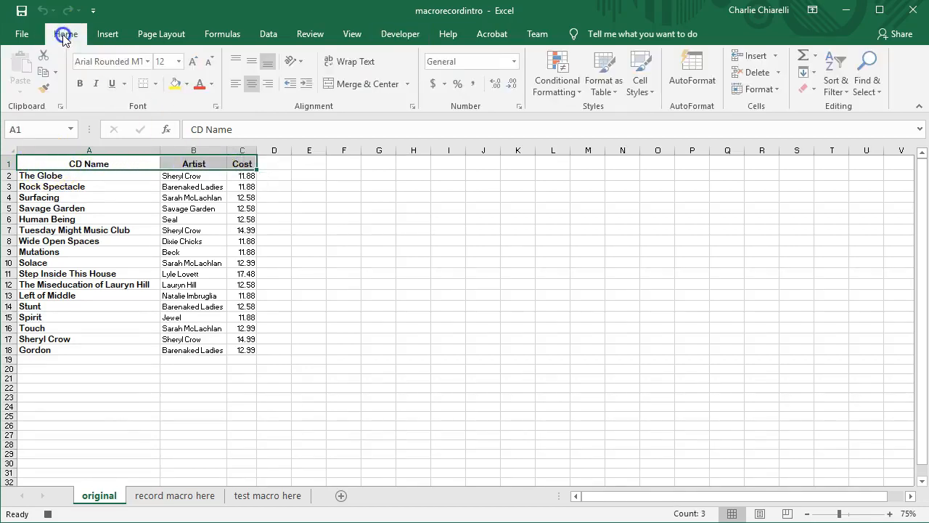
click(82, 86)
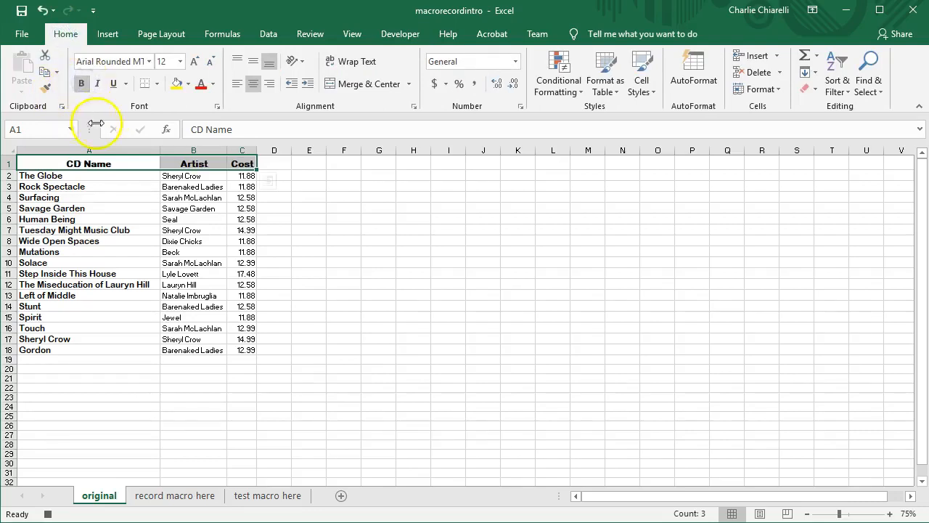
click(97, 85)
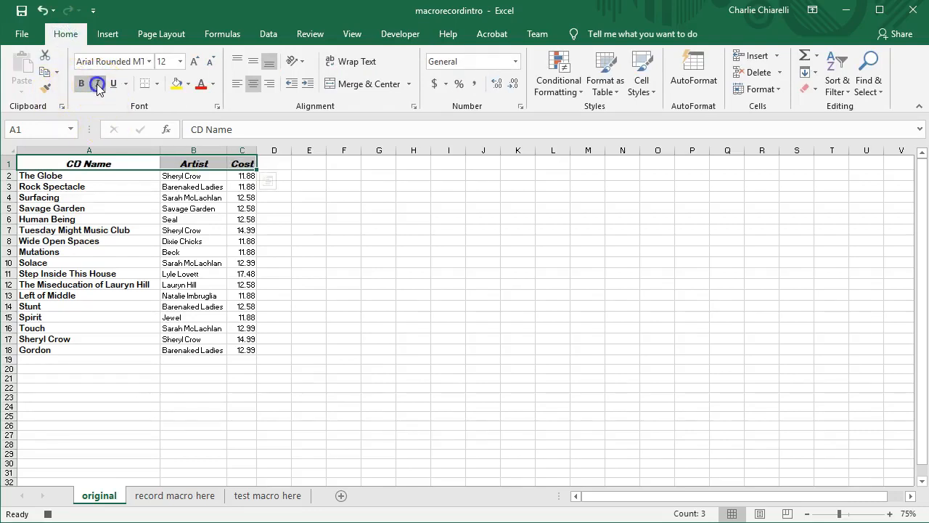
Fill the header cells A1:C1 with a yellow background
right_click(144, 162)
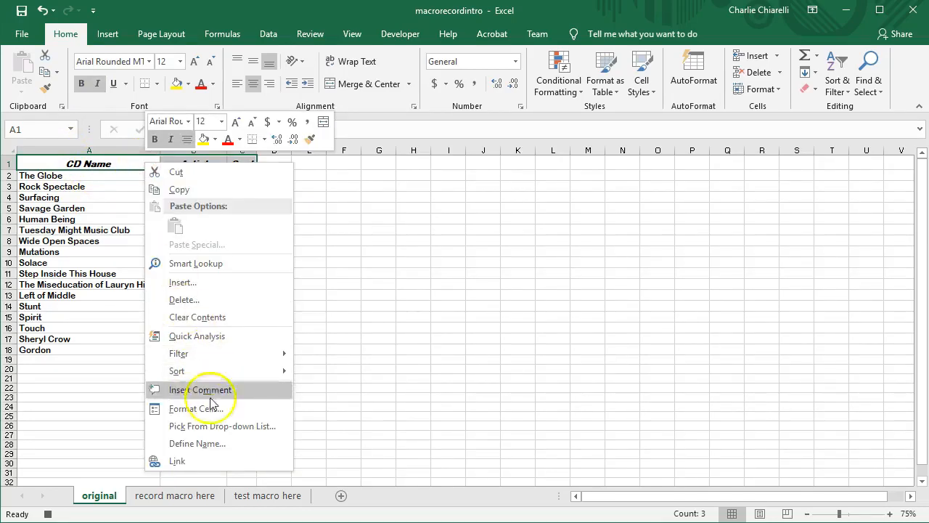
click(211, 417)
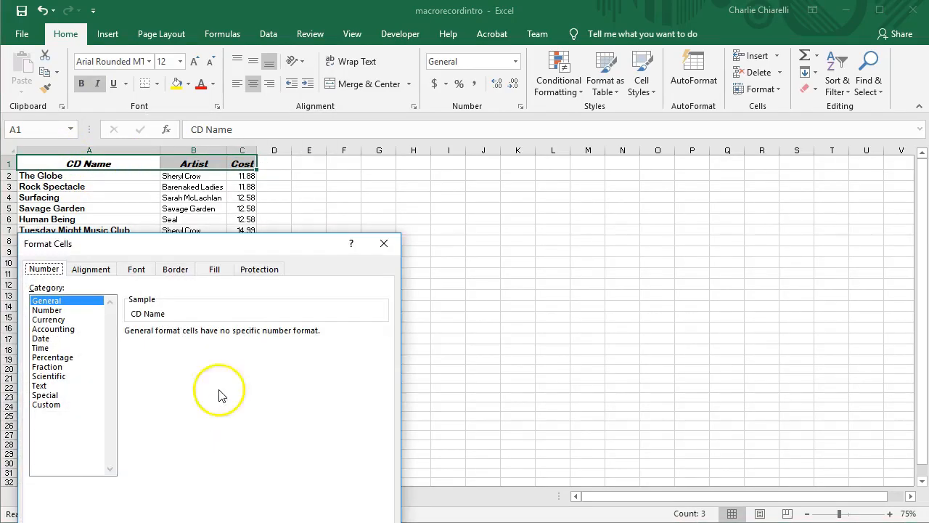
click(216, 270)
drag(243, 244, 528, 171)
click(366, 339)
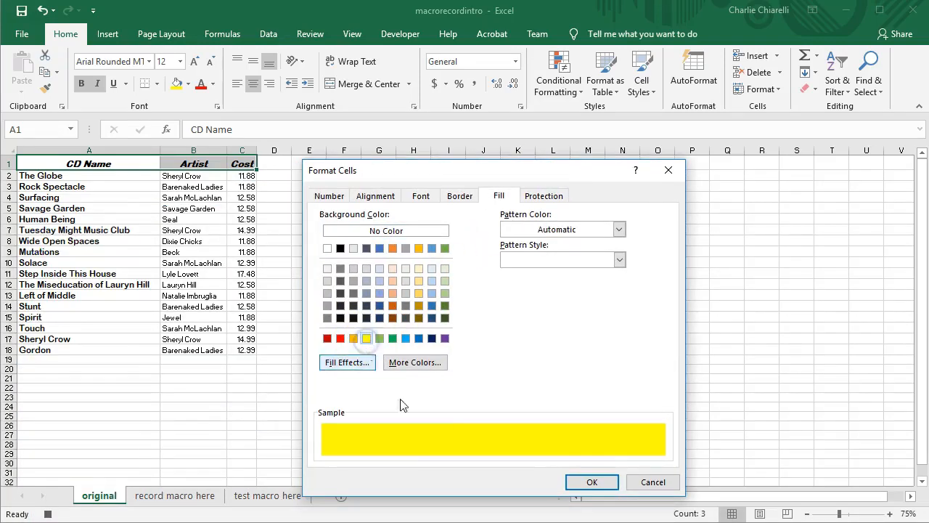
click(591, 482)
Fill the CD name cells A2:A18 with a light green background
drag(63, 177, 68, 350)
right_click(82, 254)
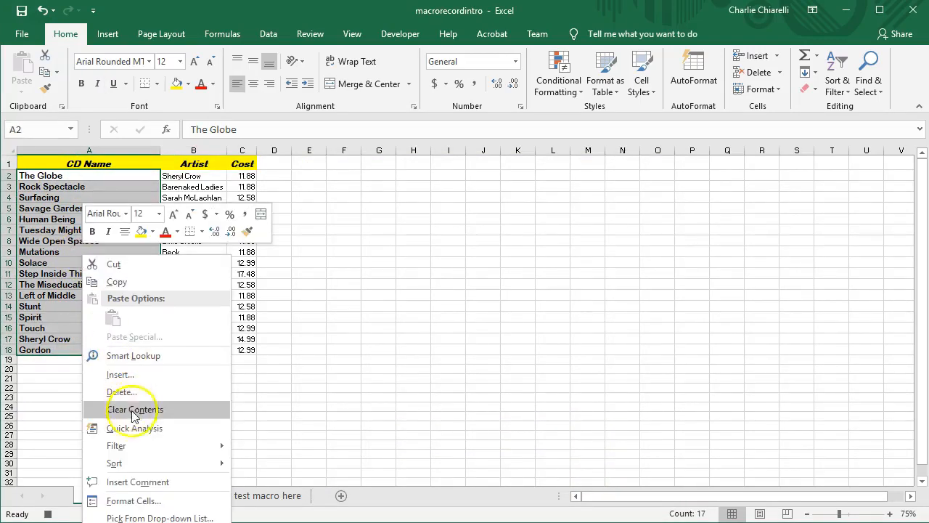
click(140, 501)
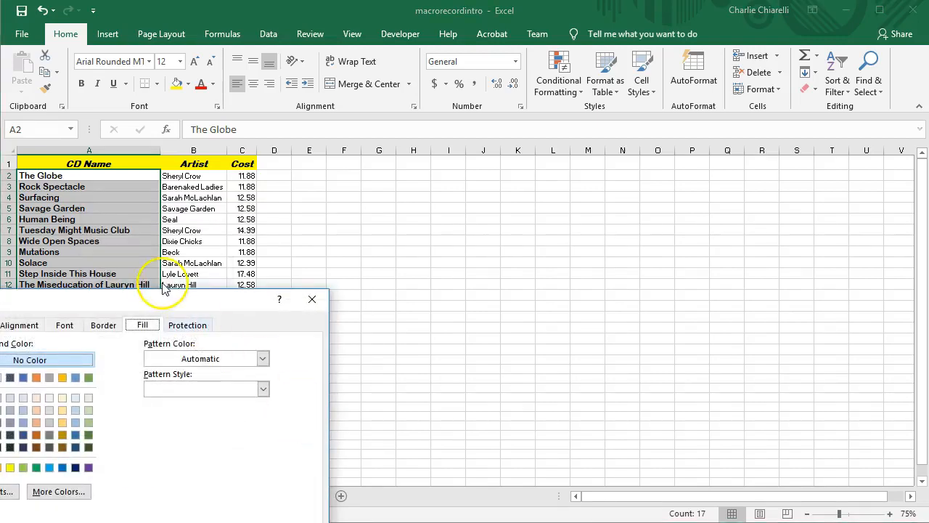
drag(166, 294, 465, 166)
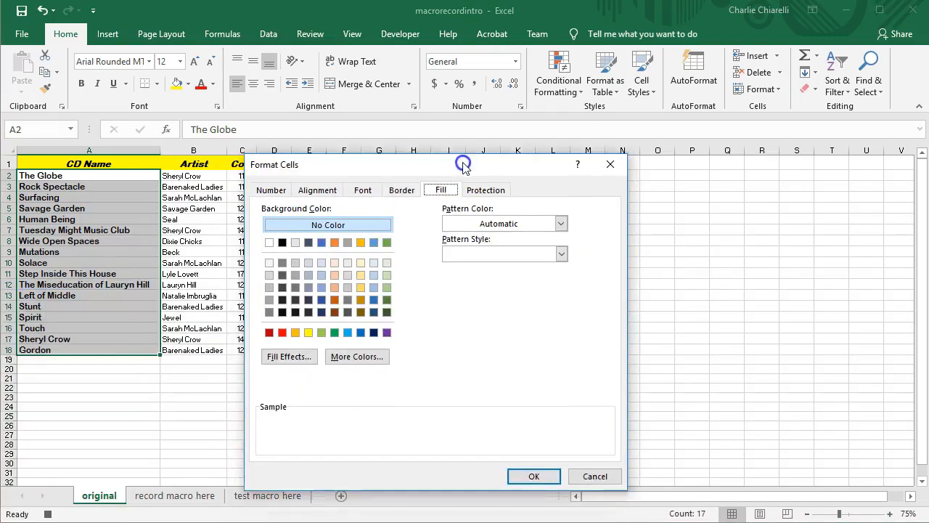
click(387, 287)
click(533, 475)
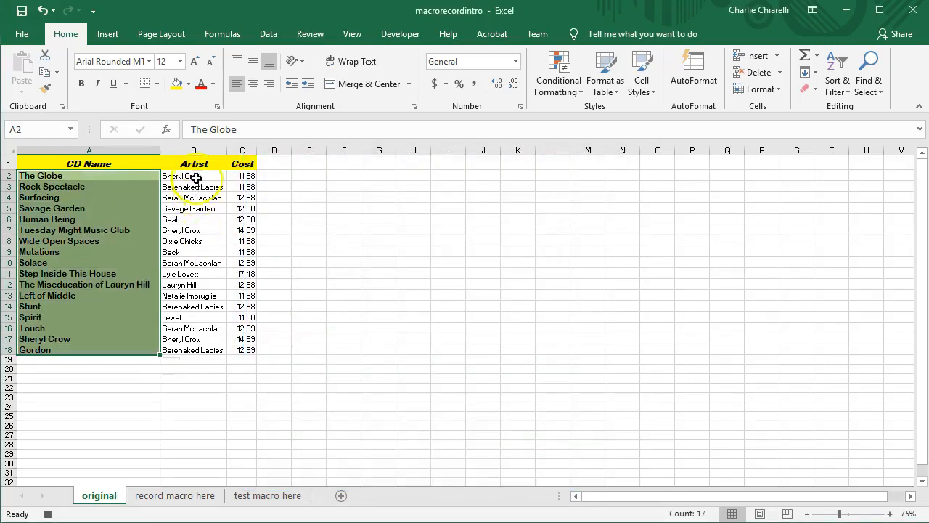
Add thin solid borders around and between the artist cells B2:B18
click(191, 176)
drag(195, 176, 196, 350)
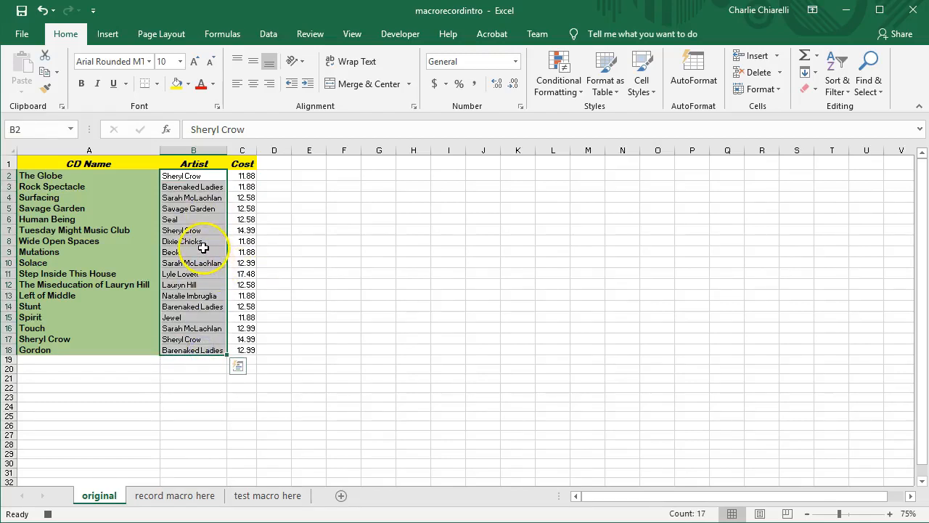
right_click(203, 249)
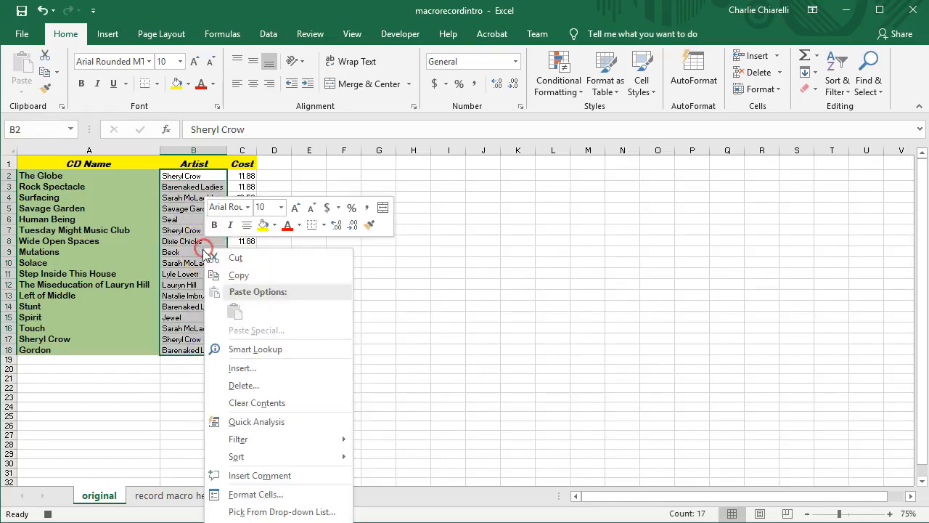
click(267, 494)
drag(315, 302, 468, 151)
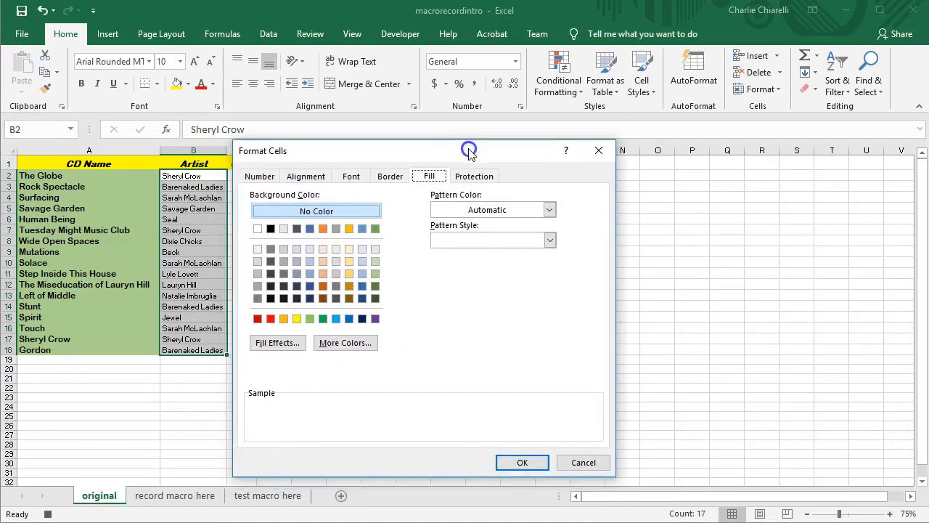
click(389, 177)
click(389, 301)
click(476, 307)
click(435, 271)
click(432, 300)
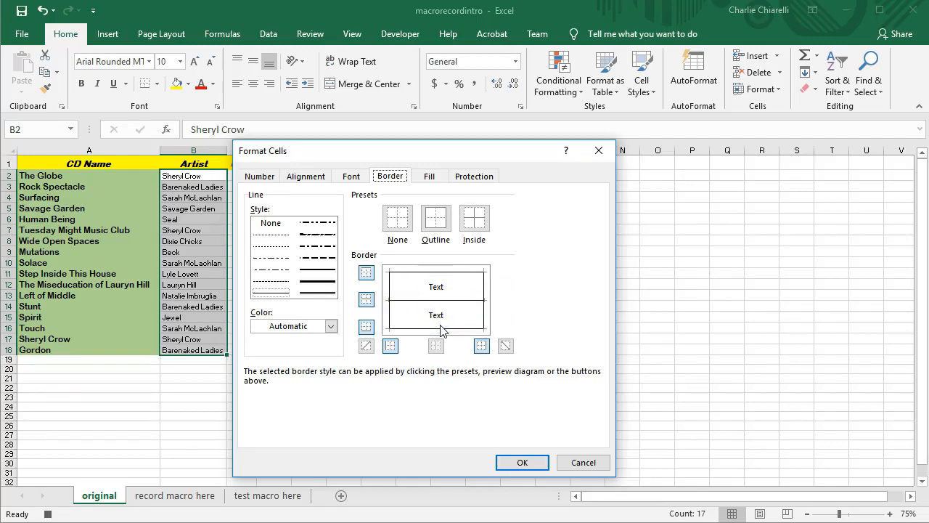
click(523, 463)
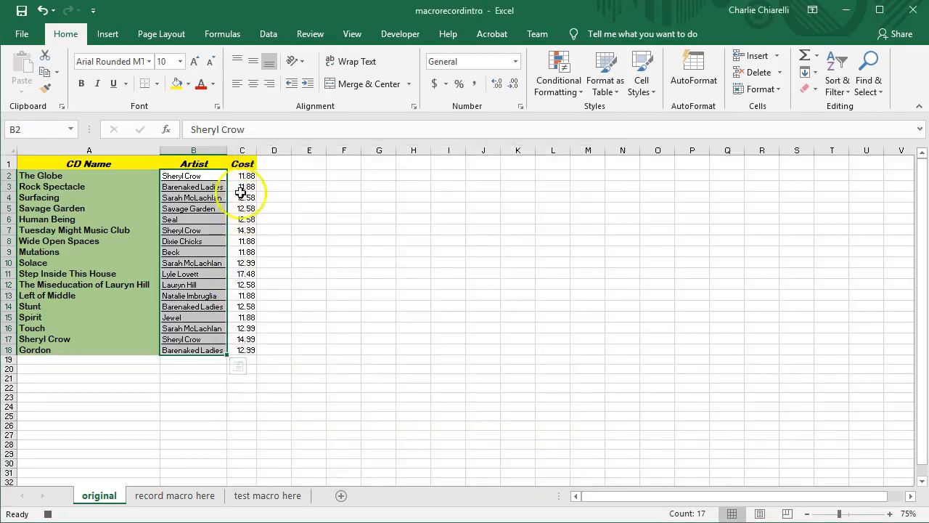
Set the font of the cost cells C2:C18 to Bahnschrift Light in the Light Bold Italic style
click(243, 187)
drag(247, 175, 246, 344)
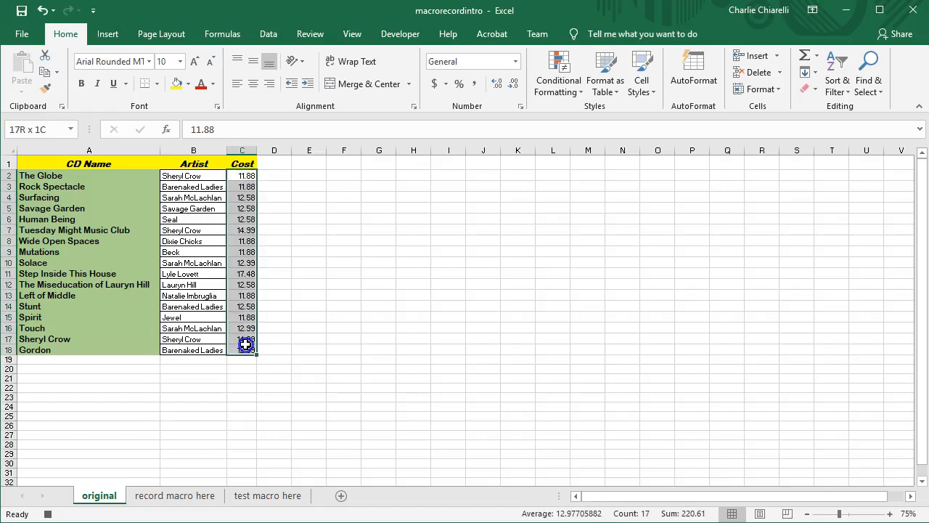
right_click(249, 298)
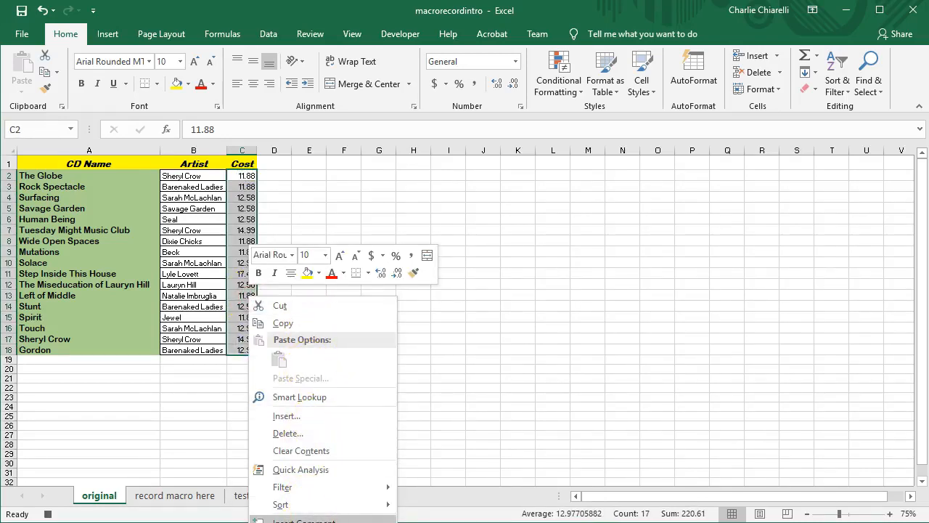
click(303, 522)
drag(317, 299, 503, 164)
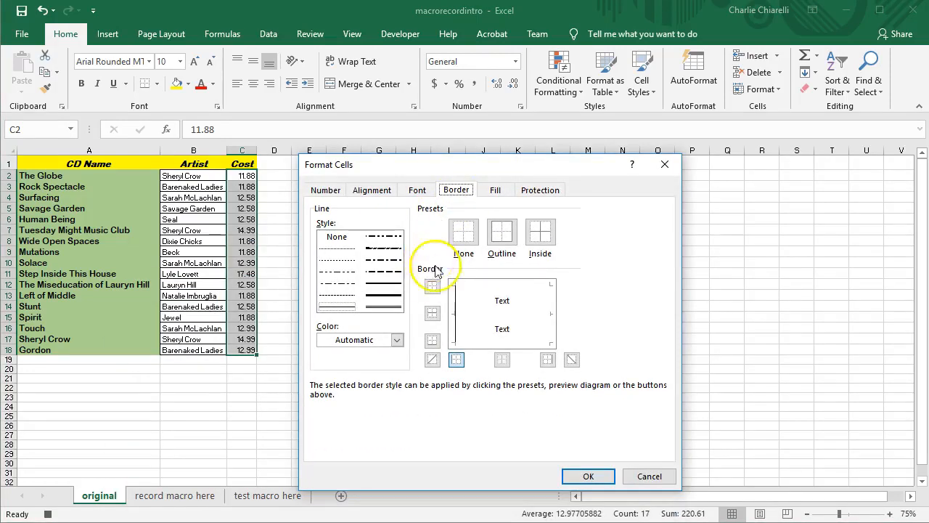
click(416, 189)
click(334, 285)
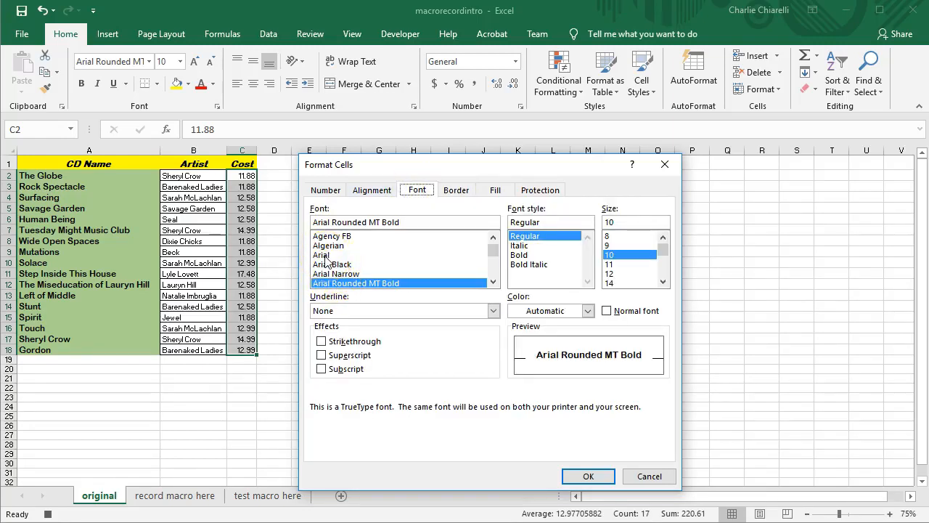
click(491, 283)
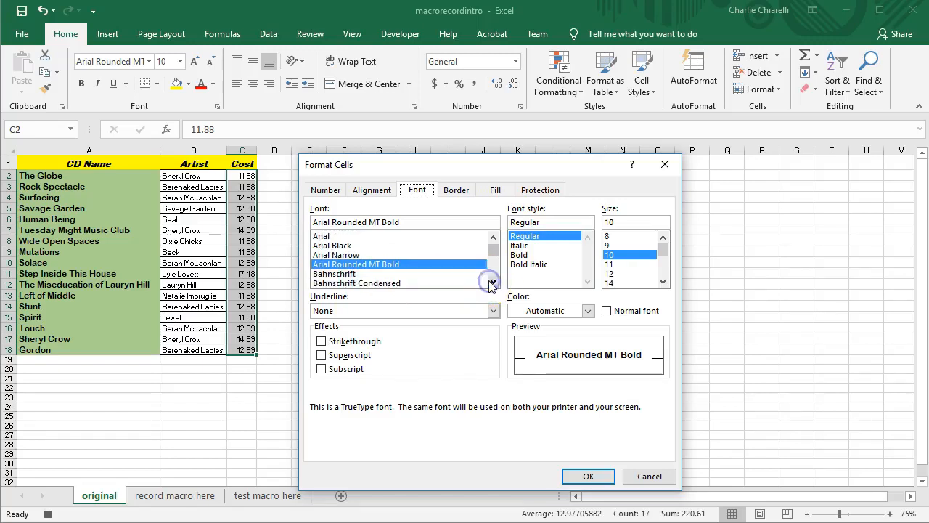
click(344, 264)
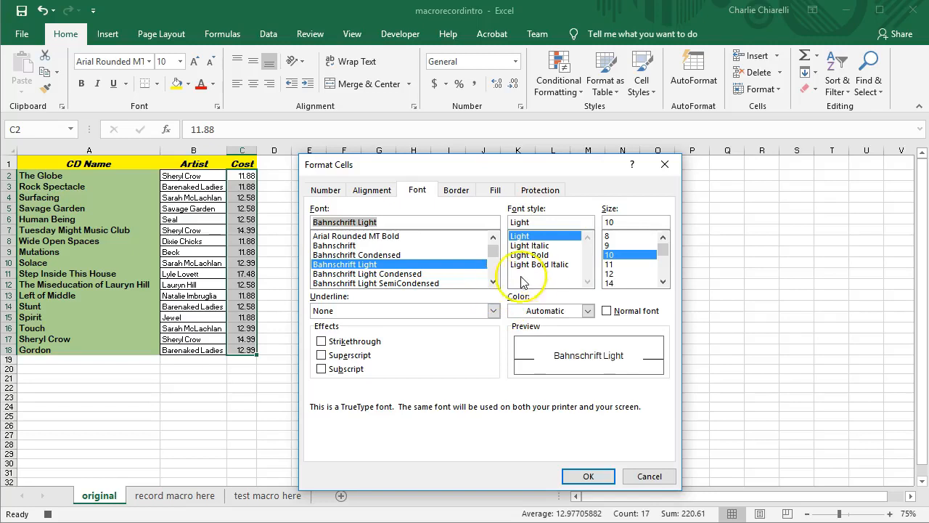
click(539, 264)
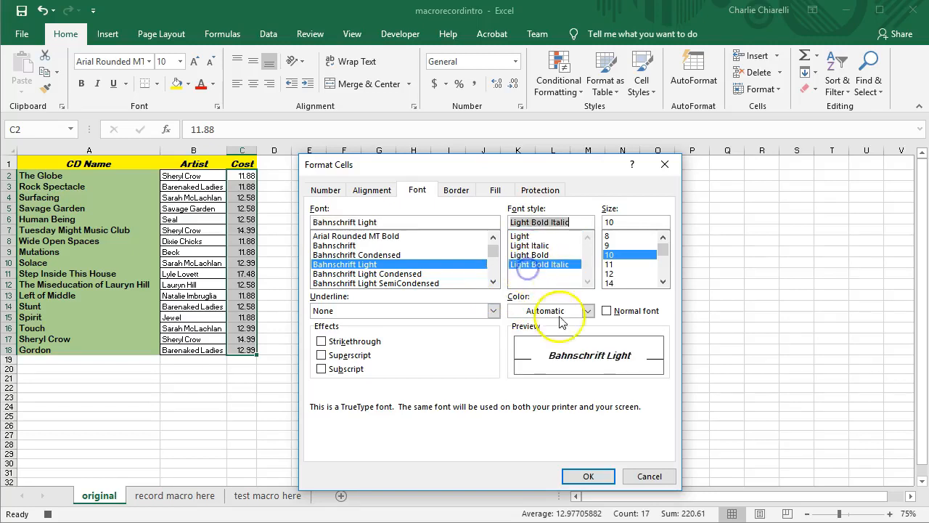
click(592, 477)
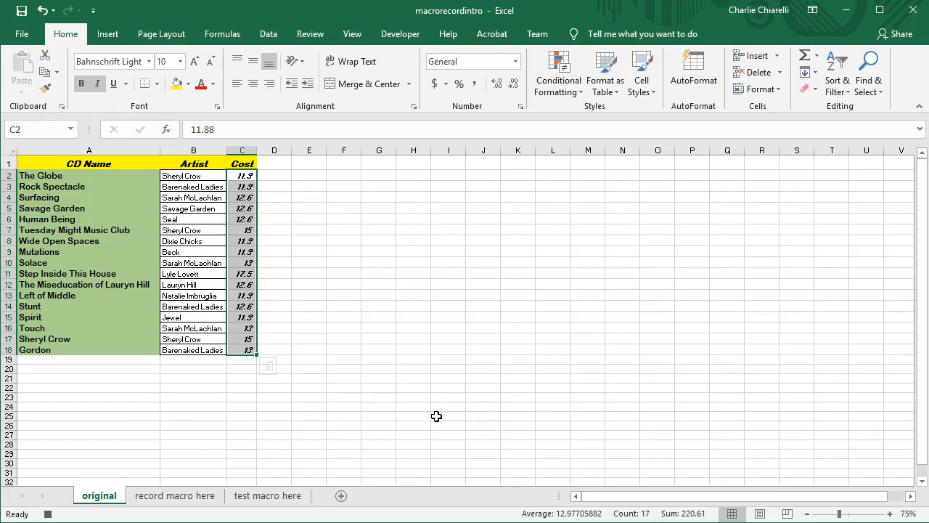
Stop recording the NewFormat macro and compare the record macro here, test macro here and original sheets
click(402, 34)
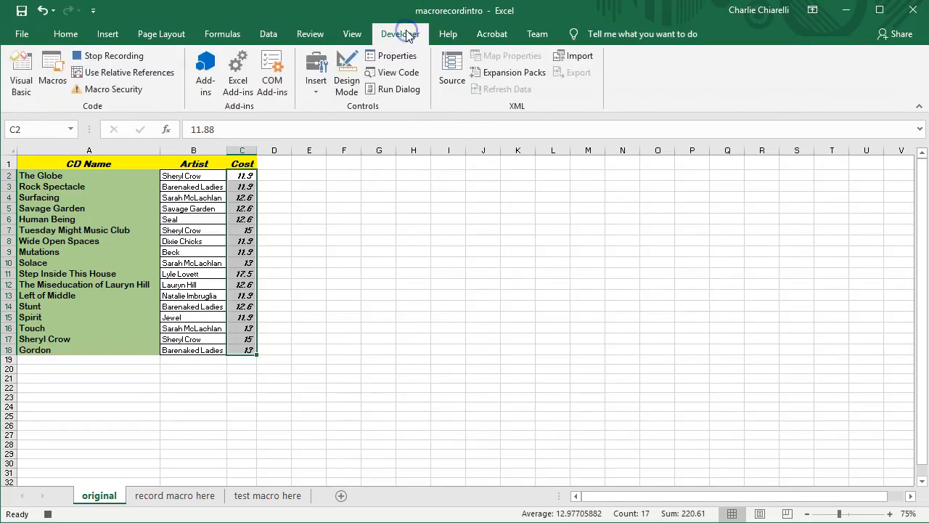
click(101, 58)
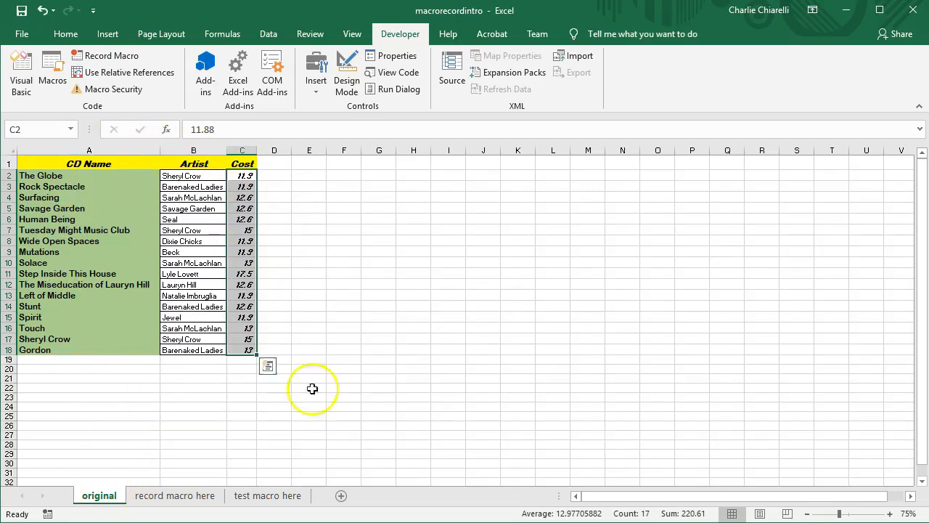
click(183, 497)
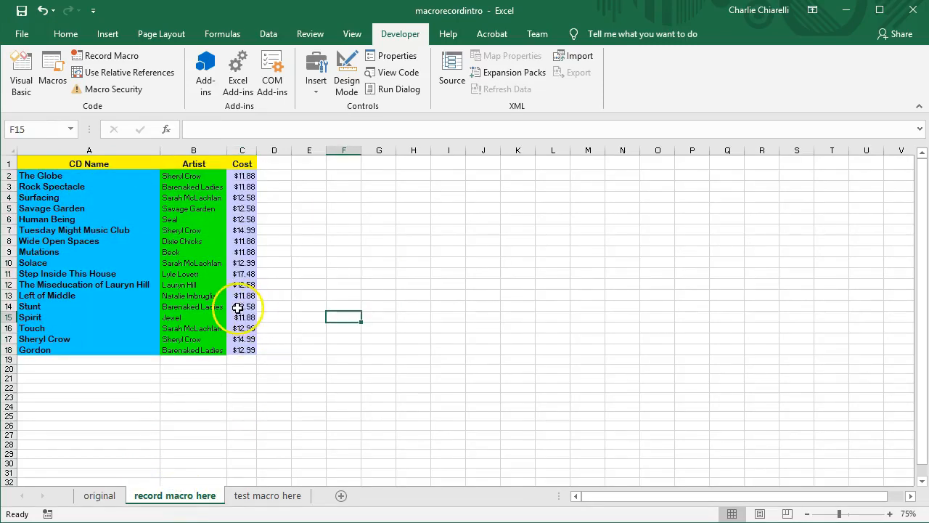
click(282, 498)
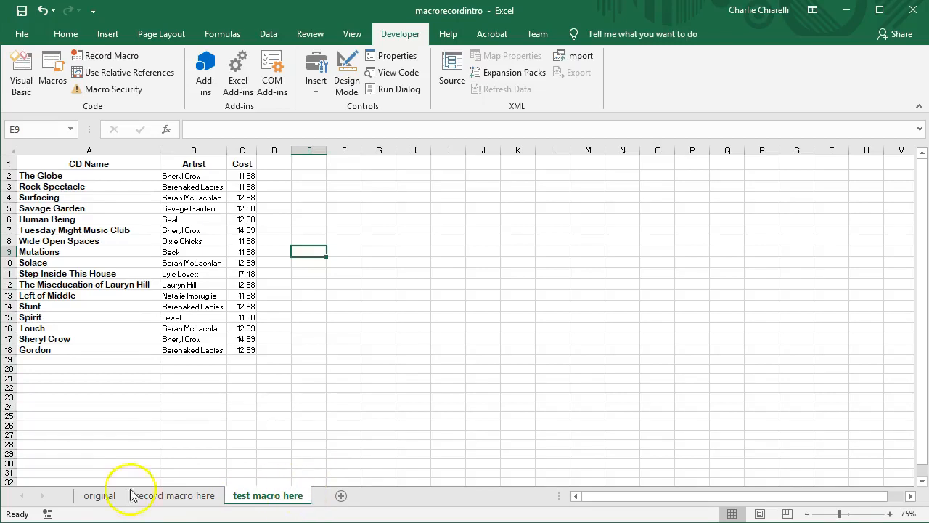
click(90, 496)
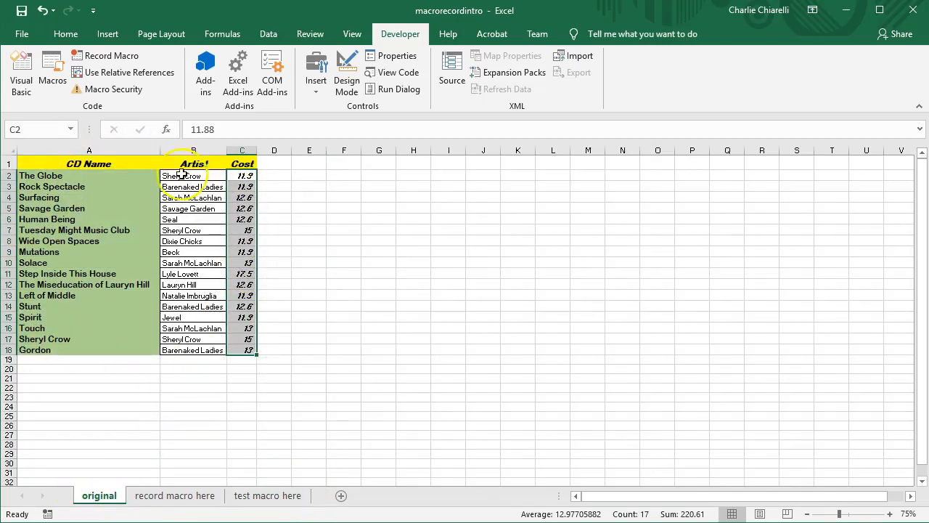
Run the NewFormat macro on the unformatted CD list in the test macro here sheet
click(268, 497)
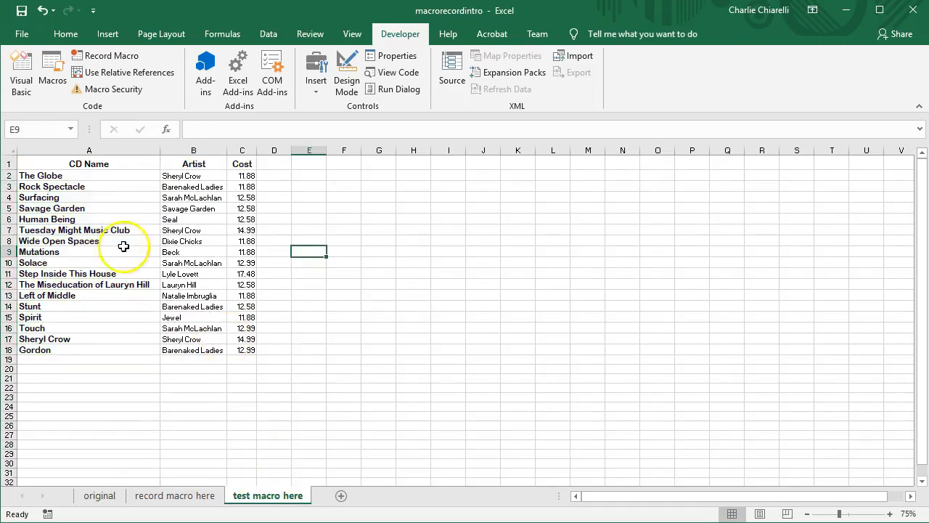
click(39, 160)
click(311, 255)
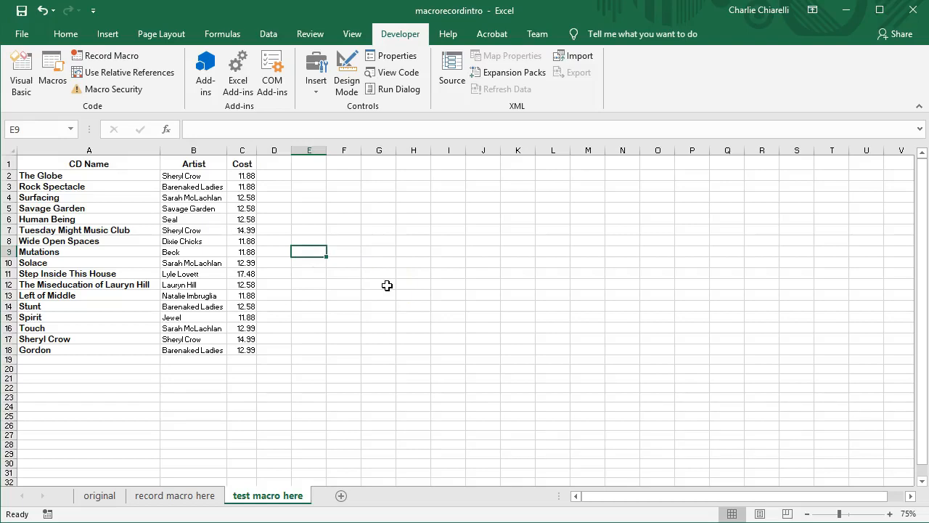
key(ctrl+shift+f)
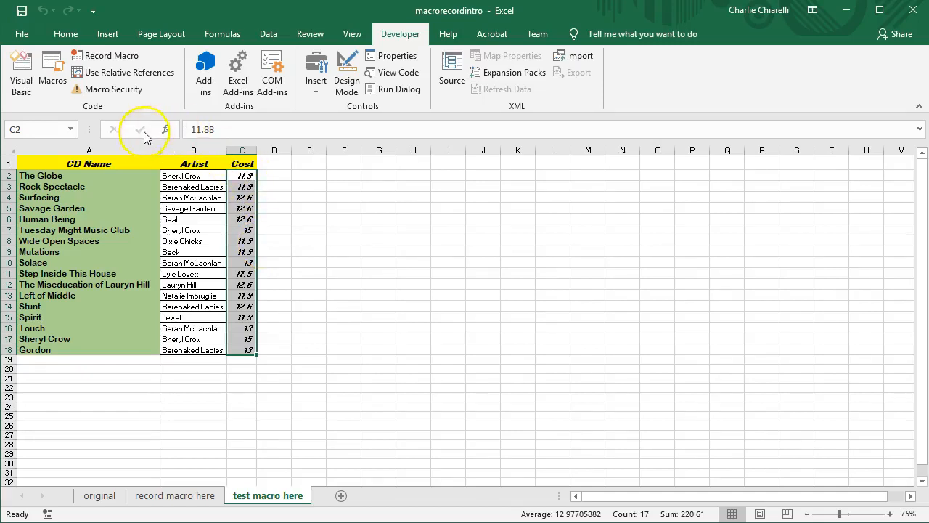
Rerun NewFormat on the same sheet by choosing it from the list of available macros
click(54, 67)
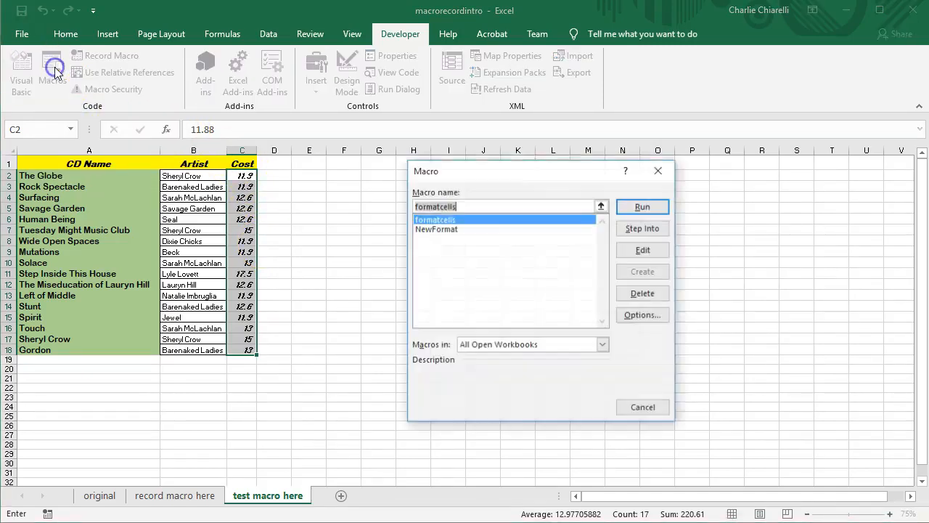
click(433, 230)
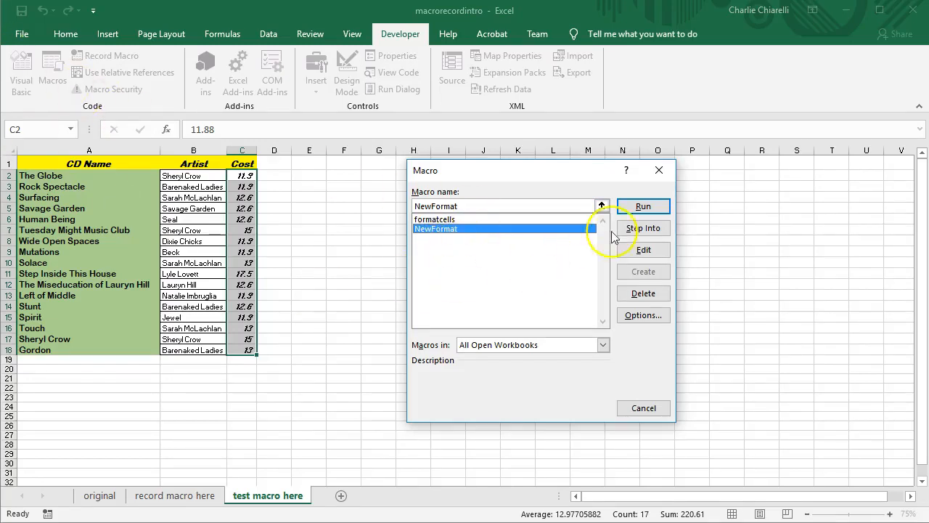
click(638, 210)
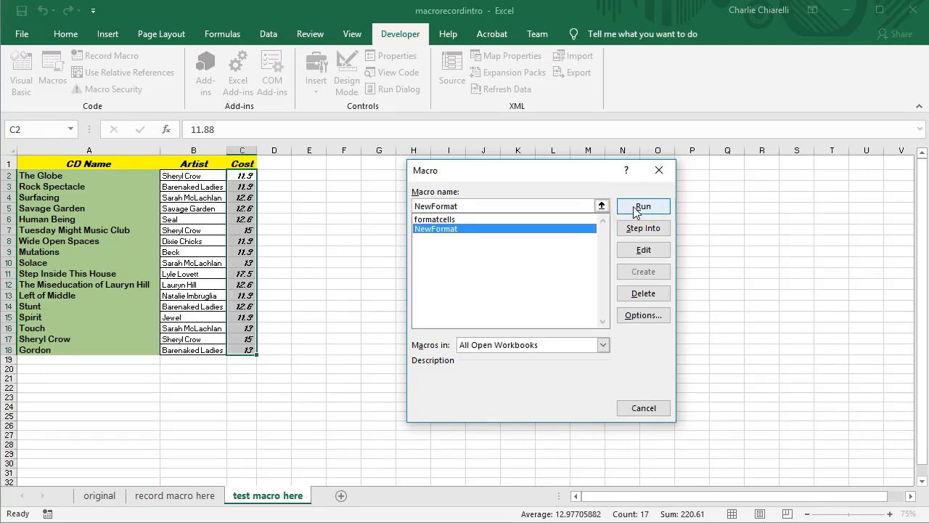
click(633, 207)
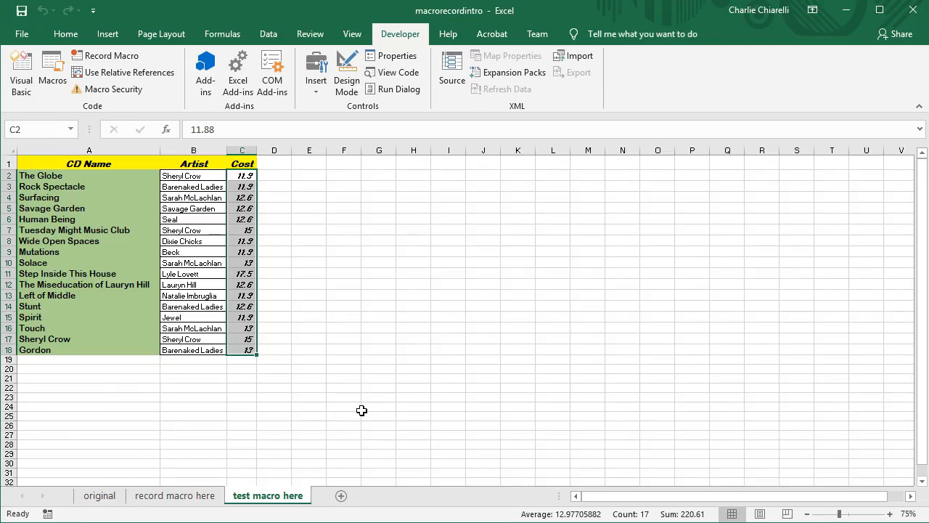
Insert a form control button across columns F to H near row 2 and assign the formatcells macro to it
click(317, 83)
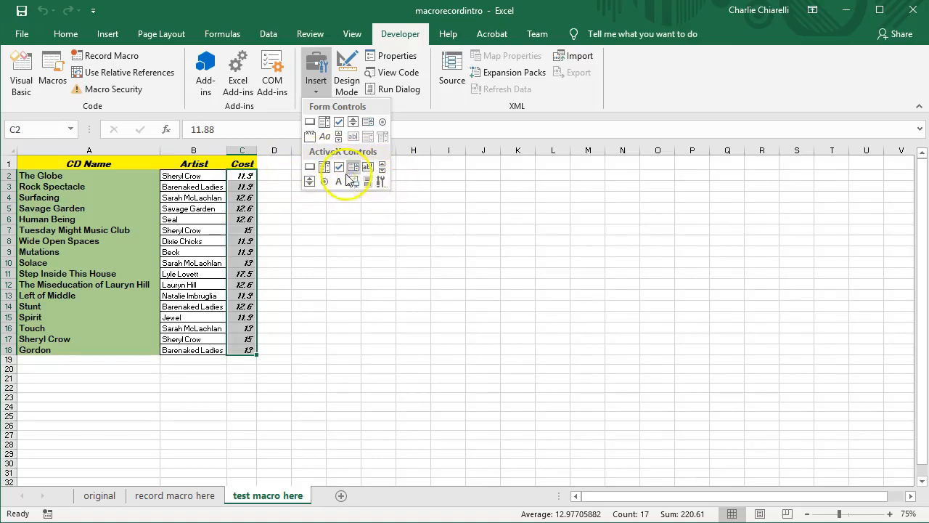
click(310, 121)
drag(328, 171, 428, 183)
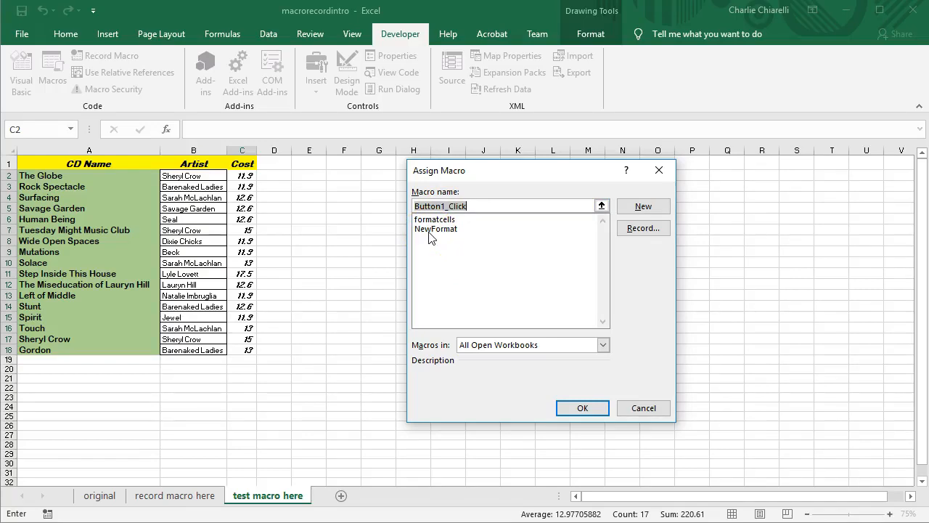
click(428, 231)
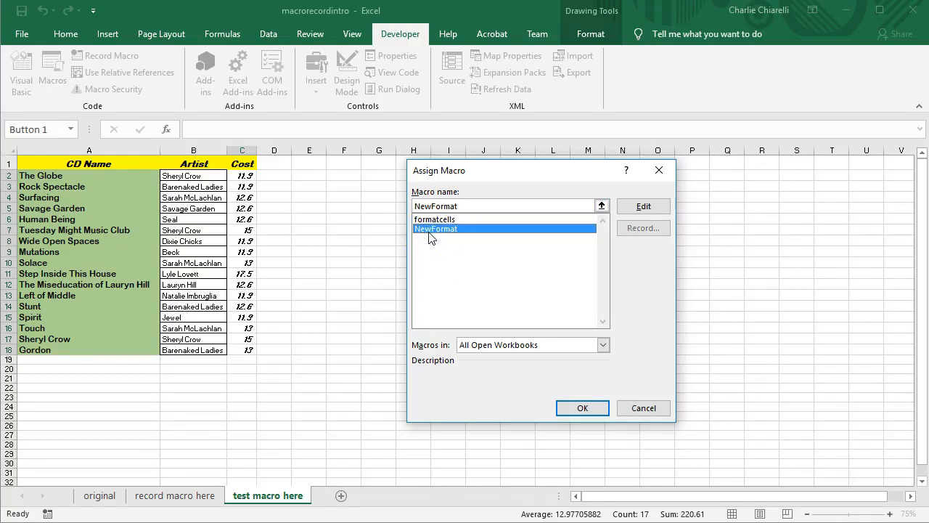
click(431, 219)
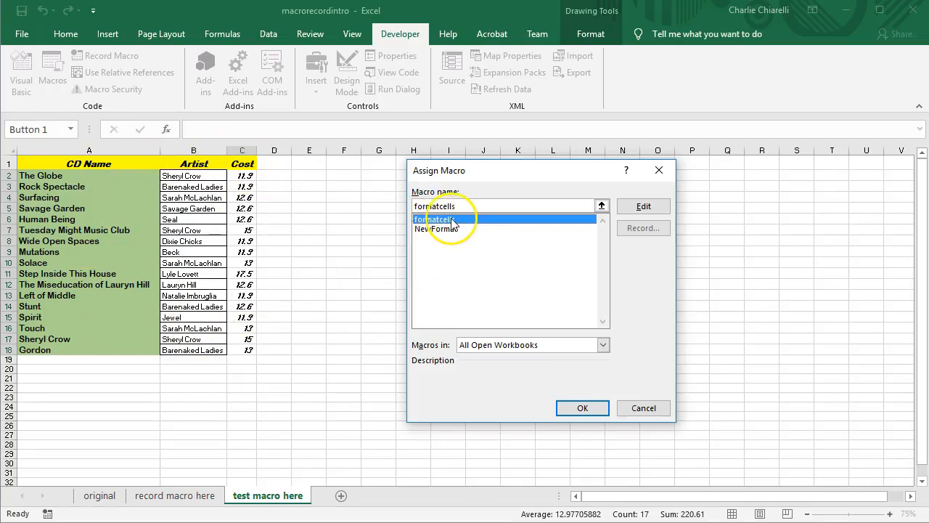
click(580, 405)
Replace the button's caption with "Execute", the author's surname and "Macro", and run its assigned macro
click(390, 177)
click(366, 177)
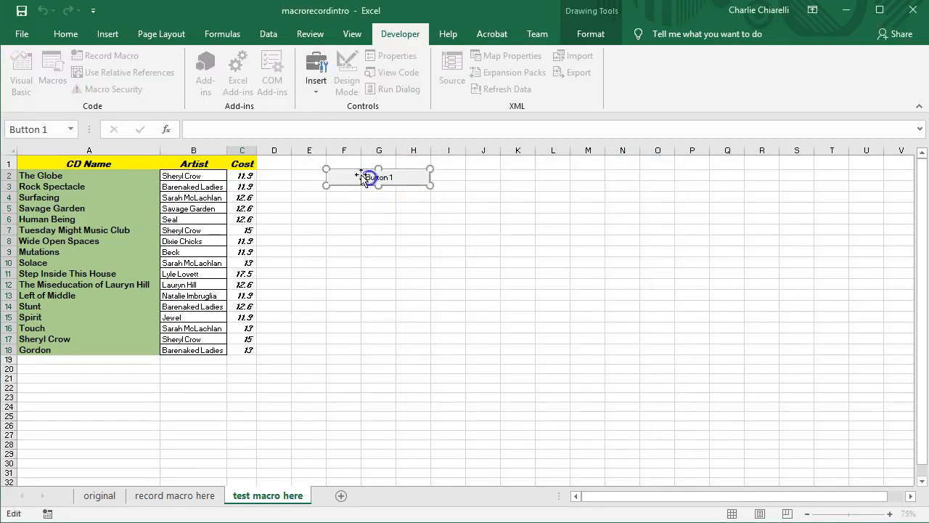
key(Delete)
key(Delete)
key(Delete)
text(Execut)
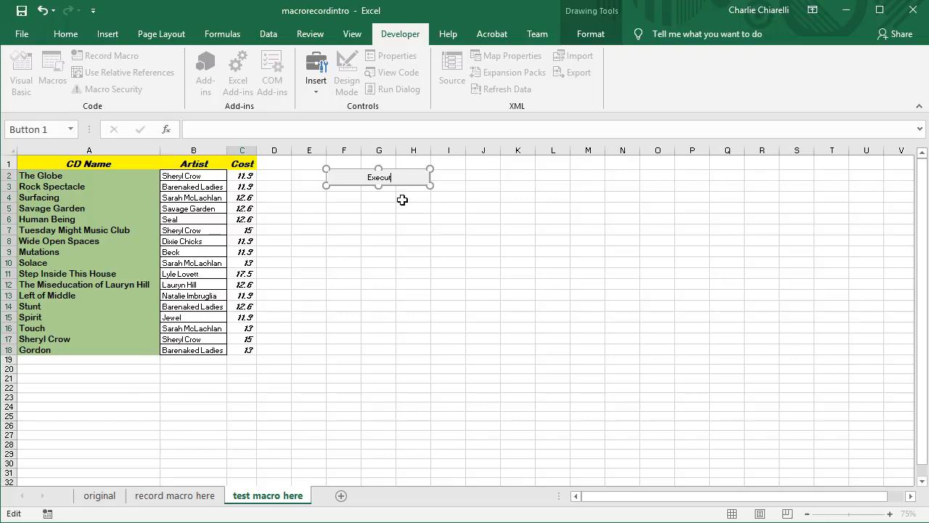
text(e Chiarelli Macro)
click(385, 221)
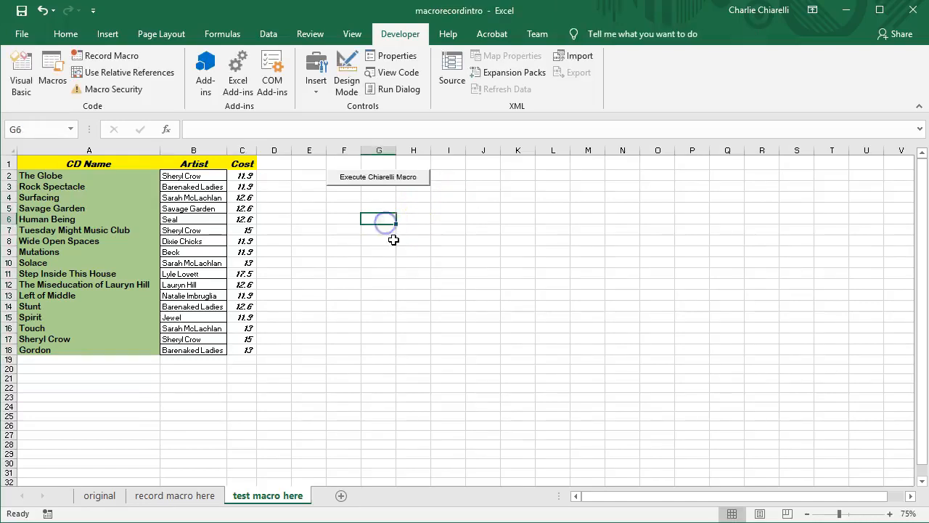
click(385, 182)
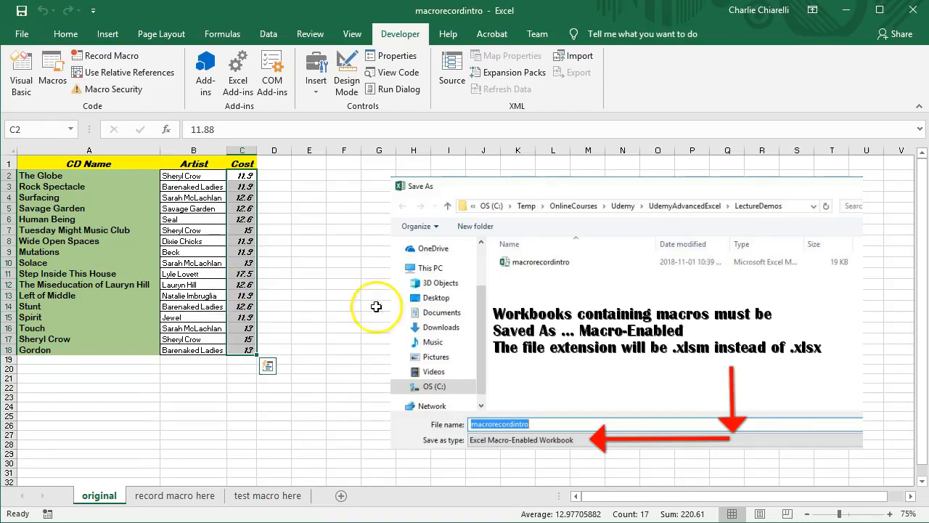
Open the NewFormat macro's code for editing at the font settings of range C2:C18
click(55, 67)
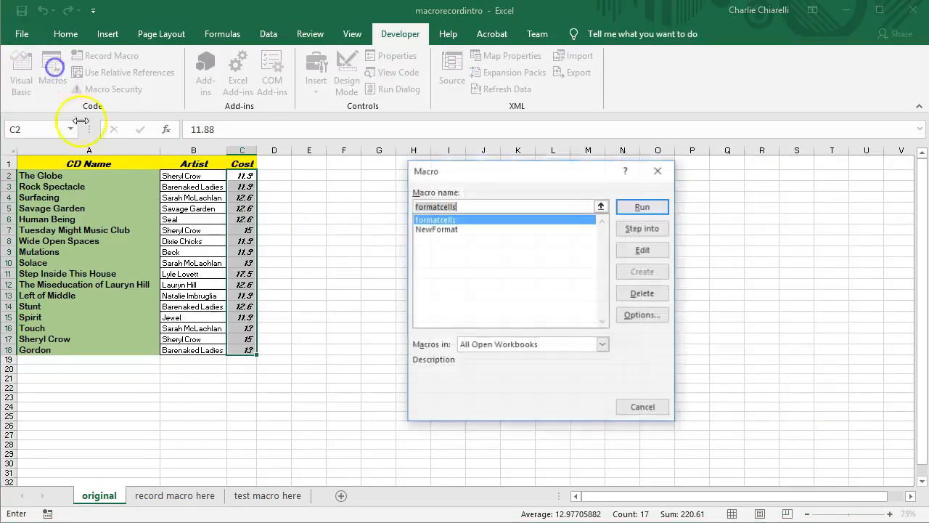
click(434, 229)
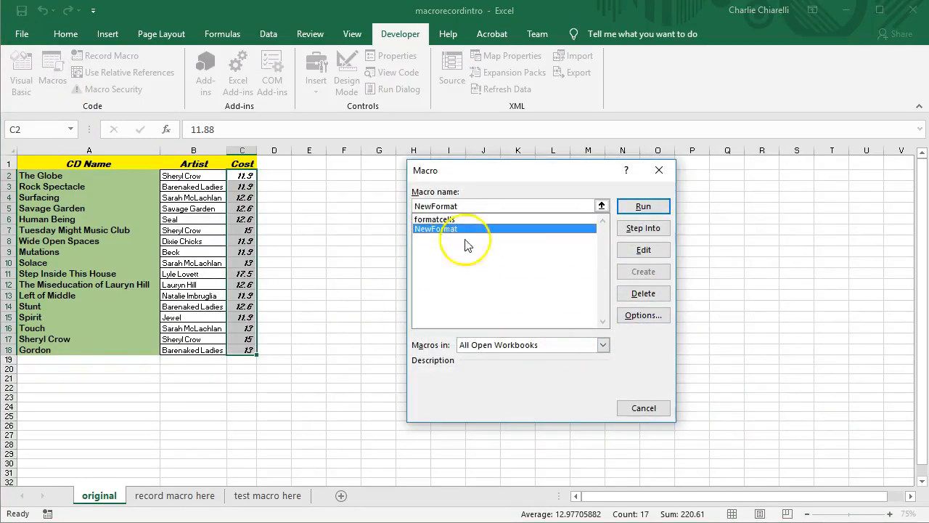
click(644, 251)
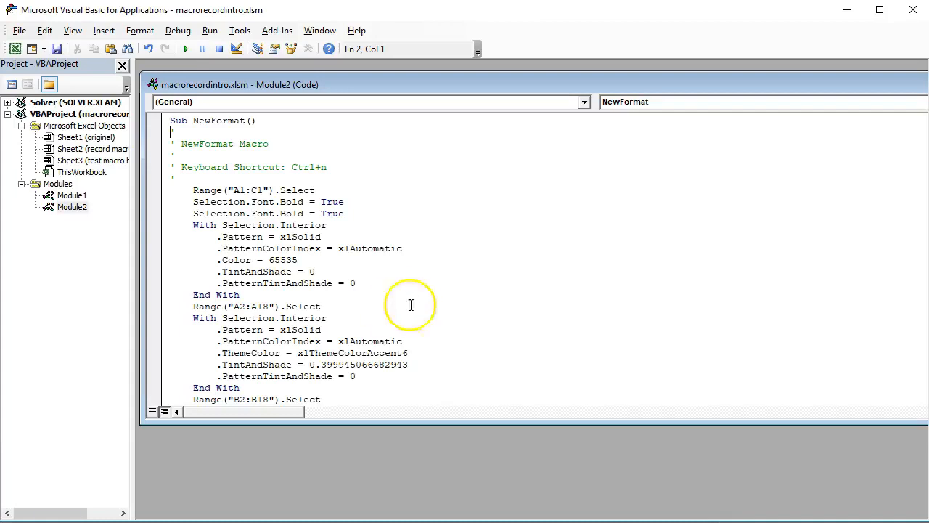
scroll(416, 303, down, 4)
scroll(417, 300, down, 11)
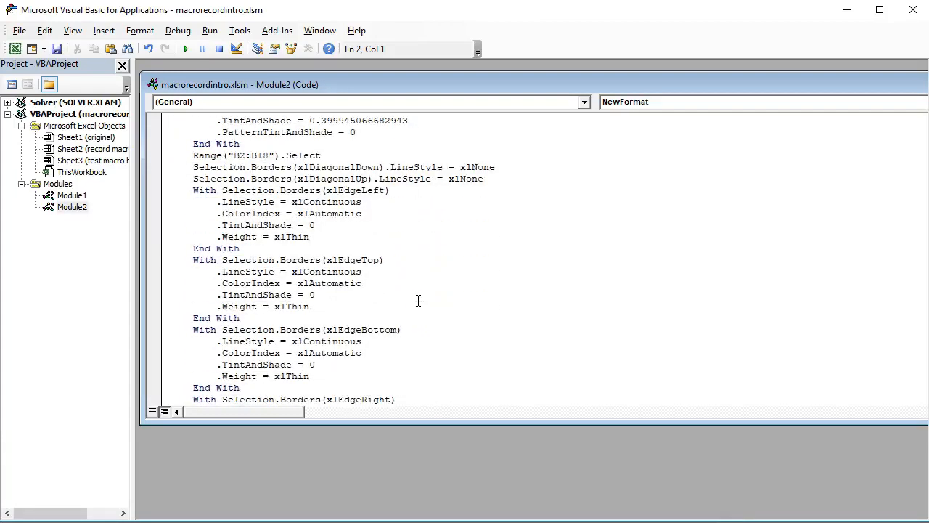
scroll(418, 300, down, 2)
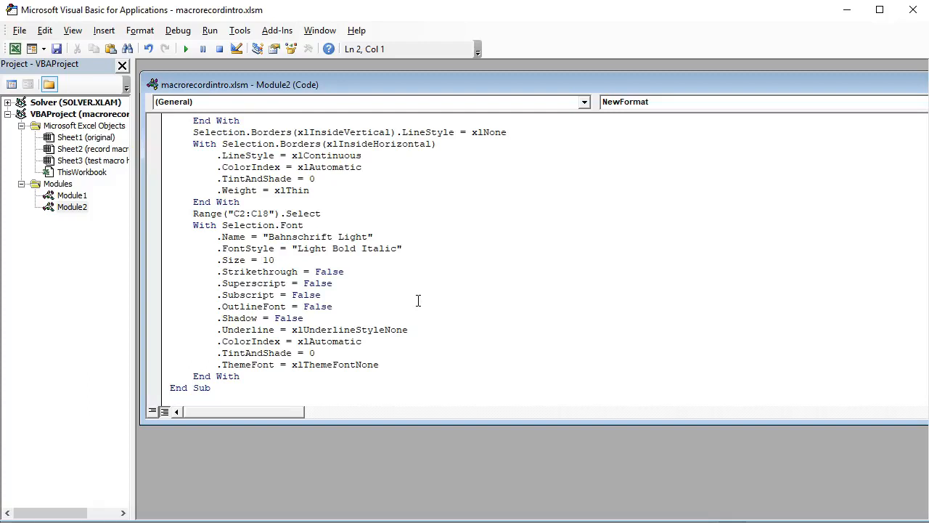
Change the font name and font size in the NewFormat code for range C2:C18
click(267, 236)
key(Delete)
key(Delete)
key(Delete)
key(Delete)
key(Delete)
key(Delete)
key(Delete)
key(Delete)
key(Delete)
key(Delete)
key(Delete)
key(Delete)
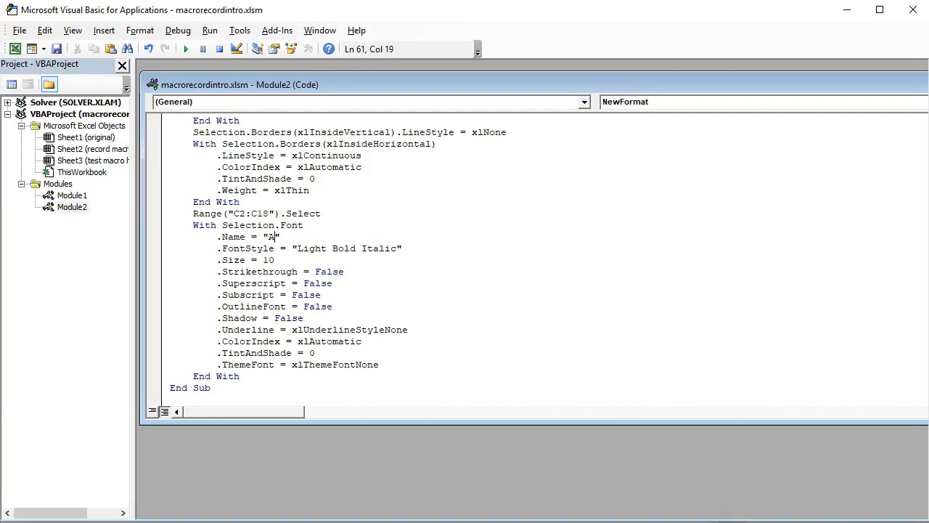
click(263, 260)
Close the Module2 code window and the Visual Basic editor to return to the workbook
drag(825, 87, 679, 93)
click(861, 97)
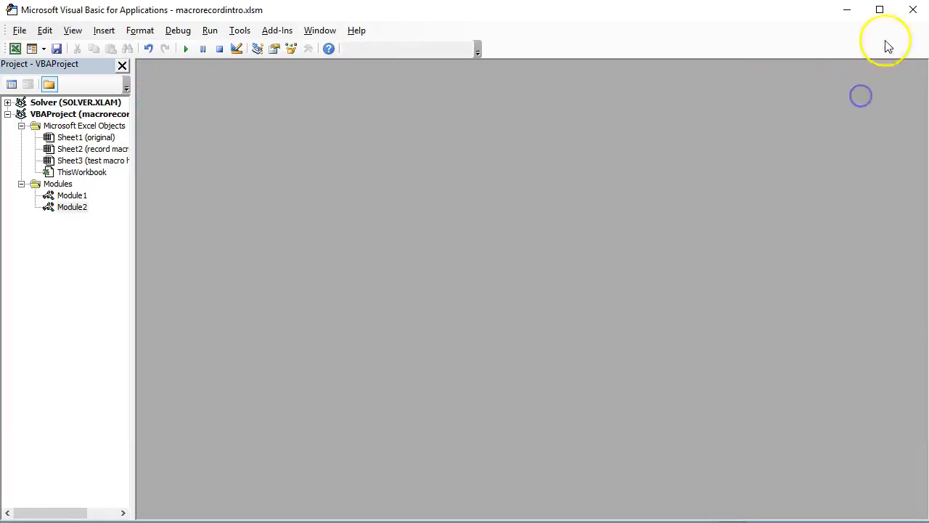
click(907, 12)
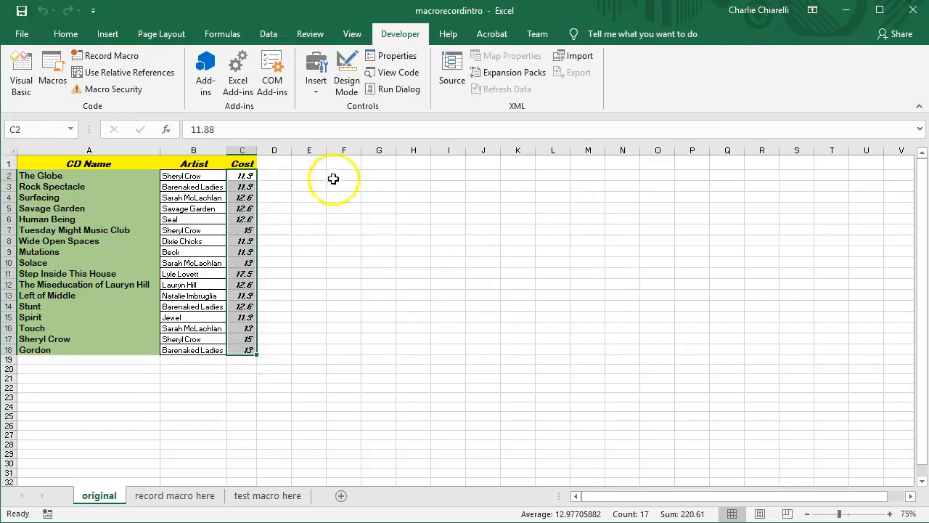
Run the edited NewFormat macro on the original sheet and review the reformatted cost column
click(314, 195)
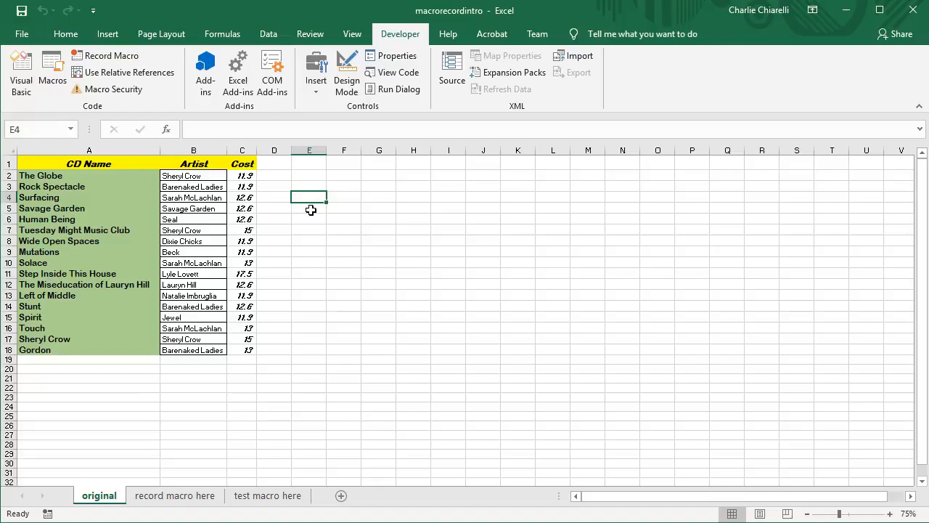
key(ctrl+m)
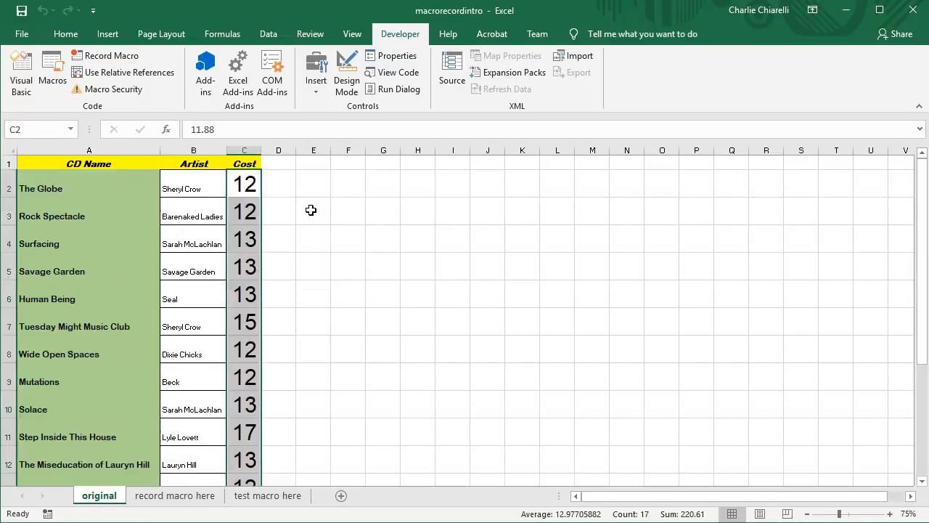
scroll(312, 283, down, 1)
scroll(283, 244, up, 1)
scroll(249, 280, down, 1)
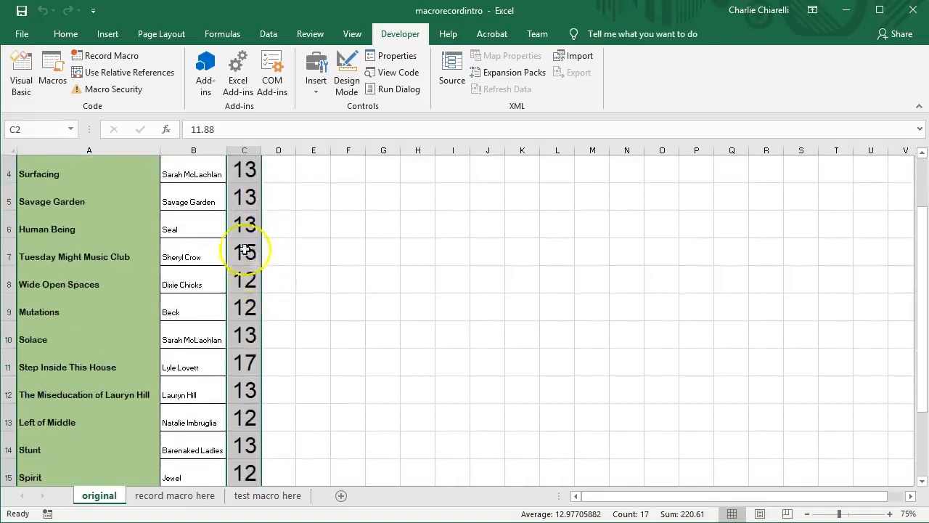